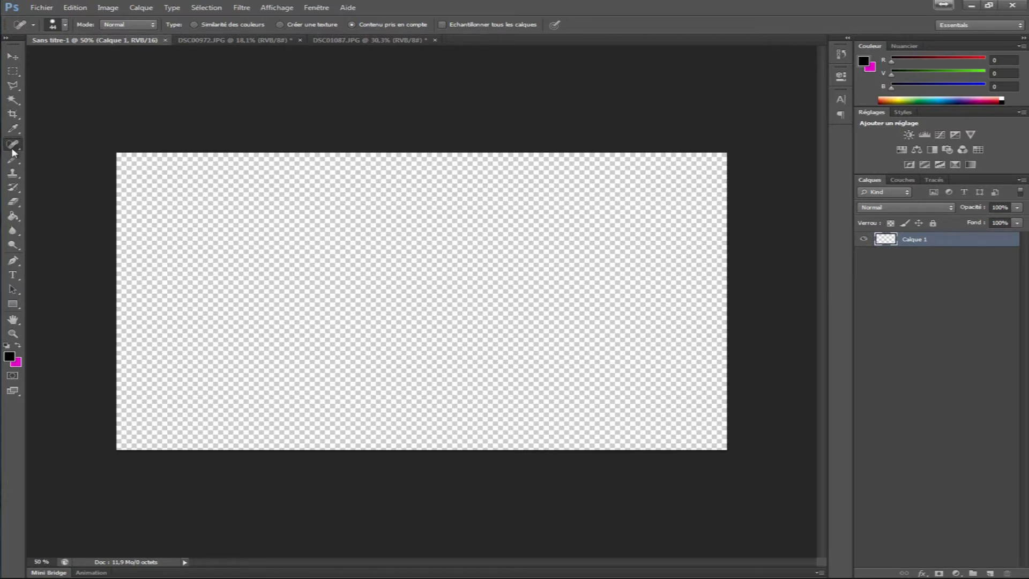
- In DSC00972.JPG, draw a rectangular selection around the plant and the bottle standing on the shelf
right_click(15, 144)
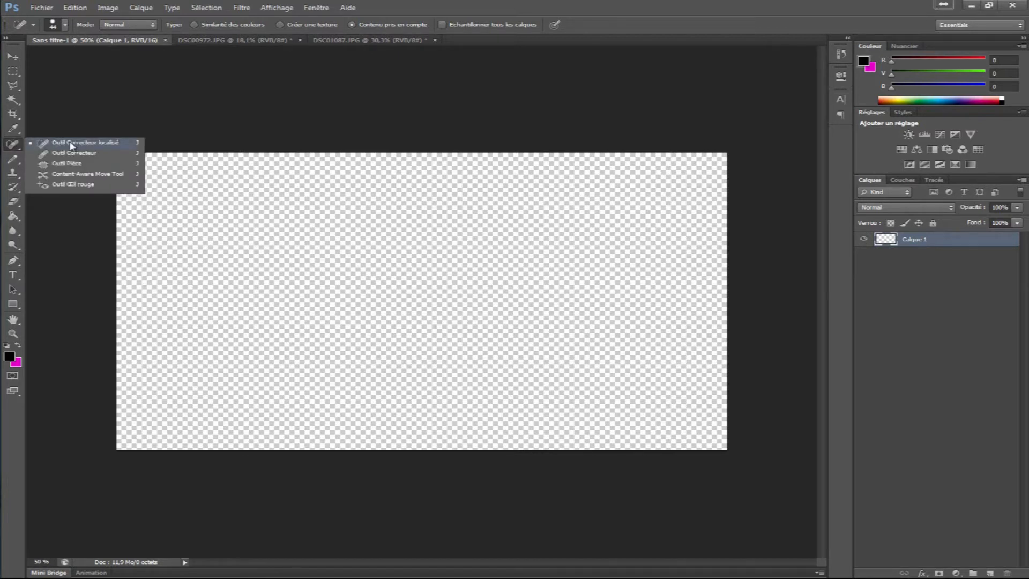
left_click(28, 144)
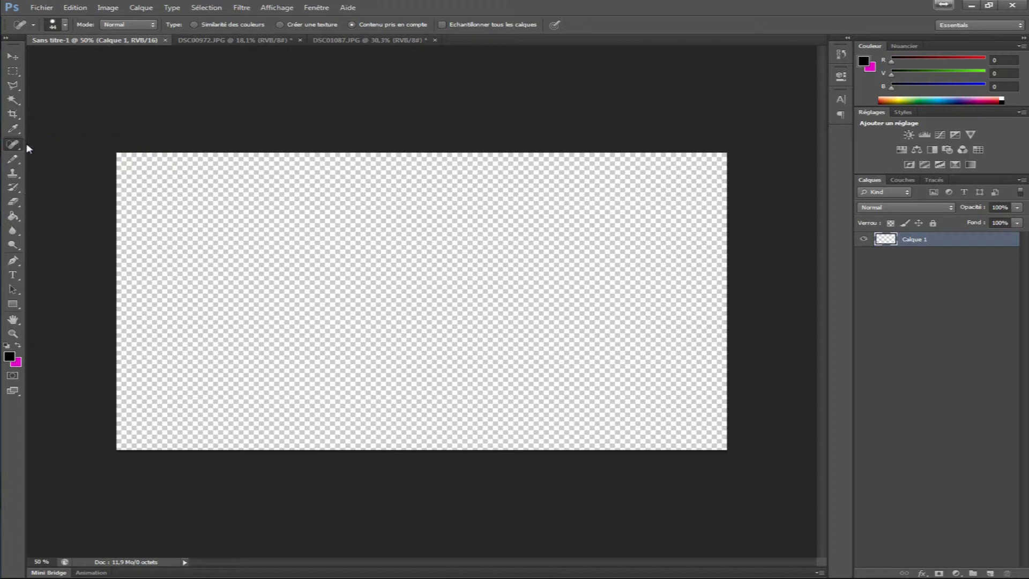
left_click(206, 41)
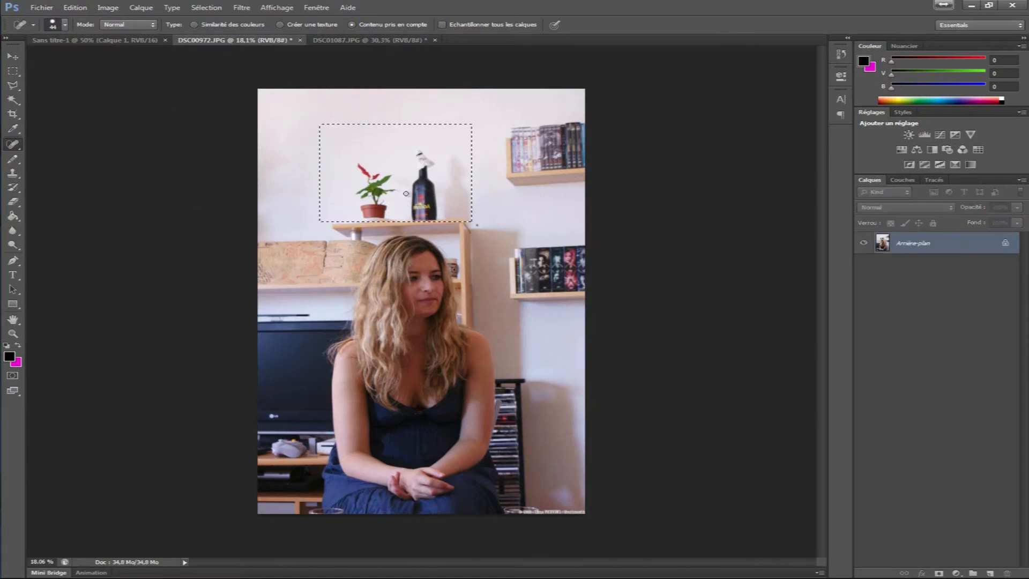
key("m")
left_click(284, 142)
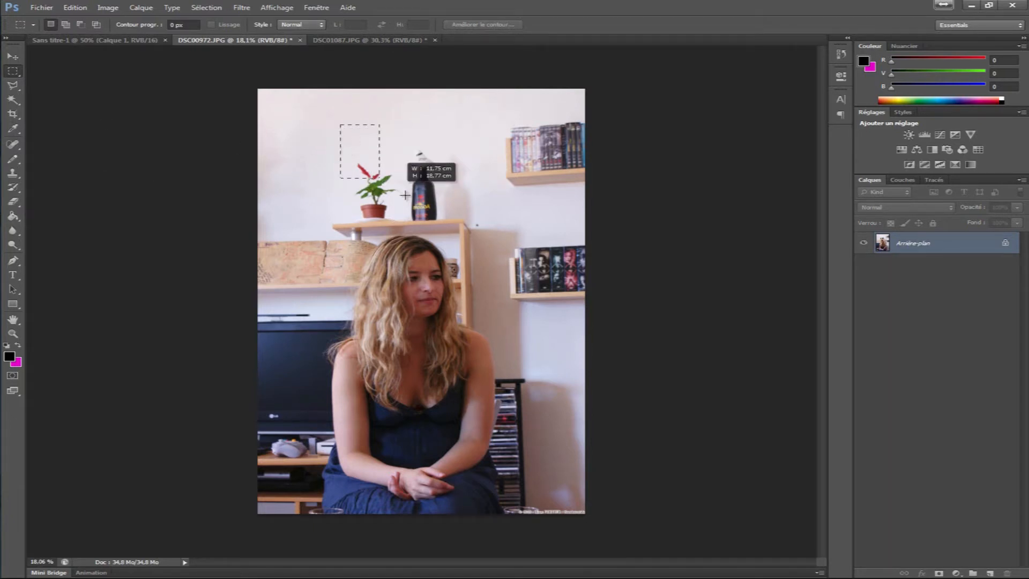
left_click_drag(455, 219, 475, 219)
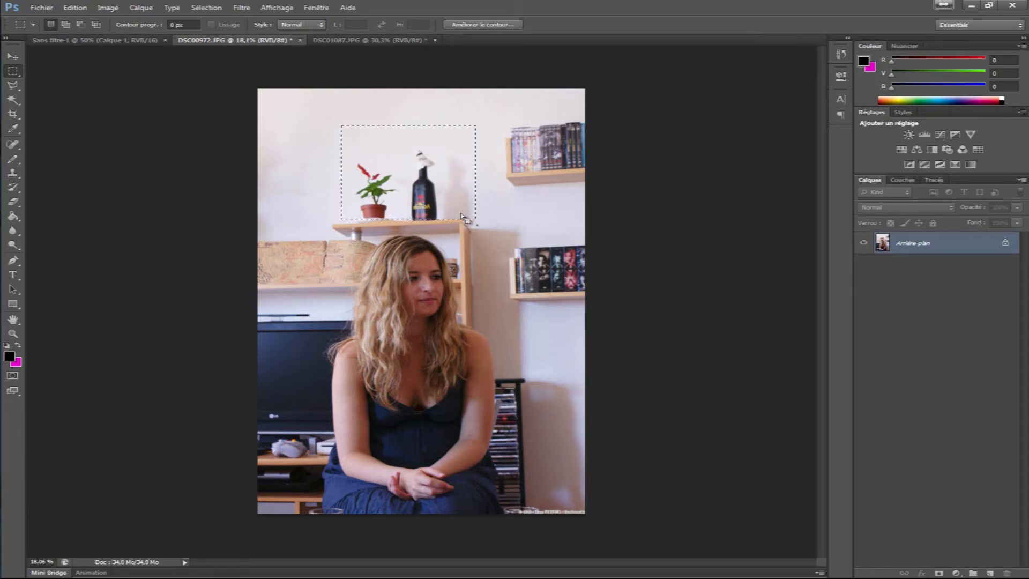
- Activate the Spot Healing Brush and set its size to 134 px
left_click(12, 146)
left_click(54, 149)
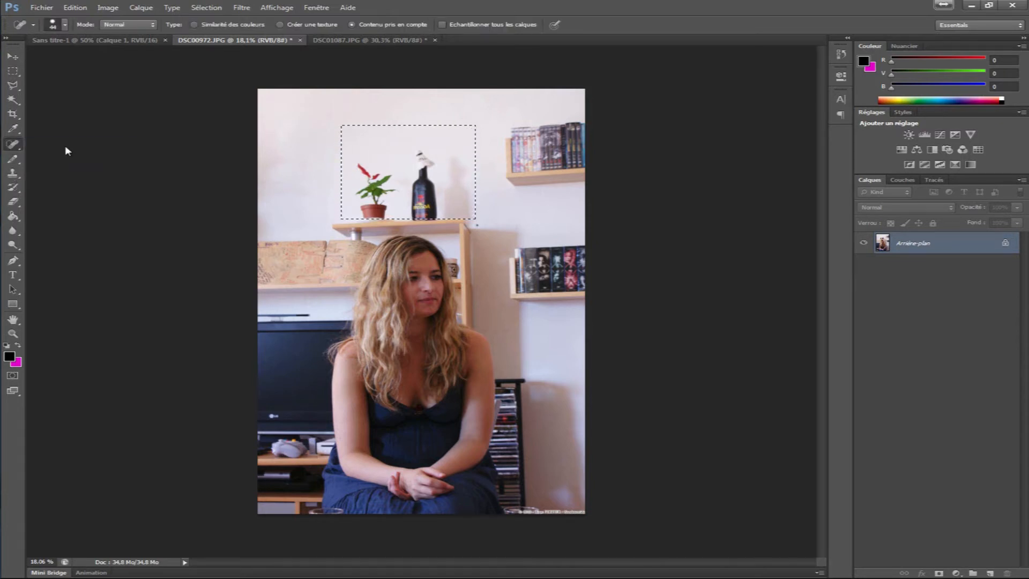
right_click(366, 165)
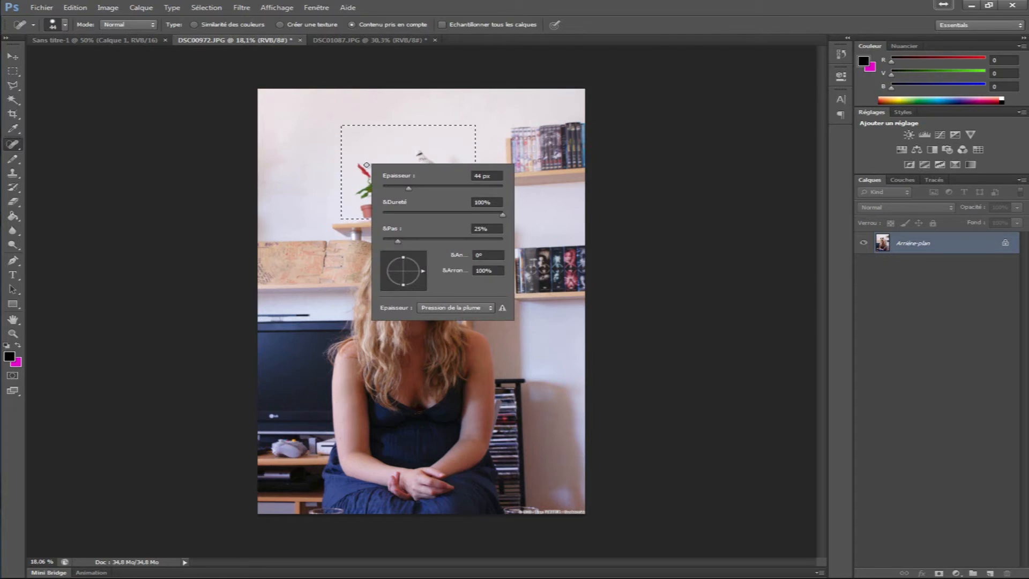
left_click_drag(408, 188, 421, 188)
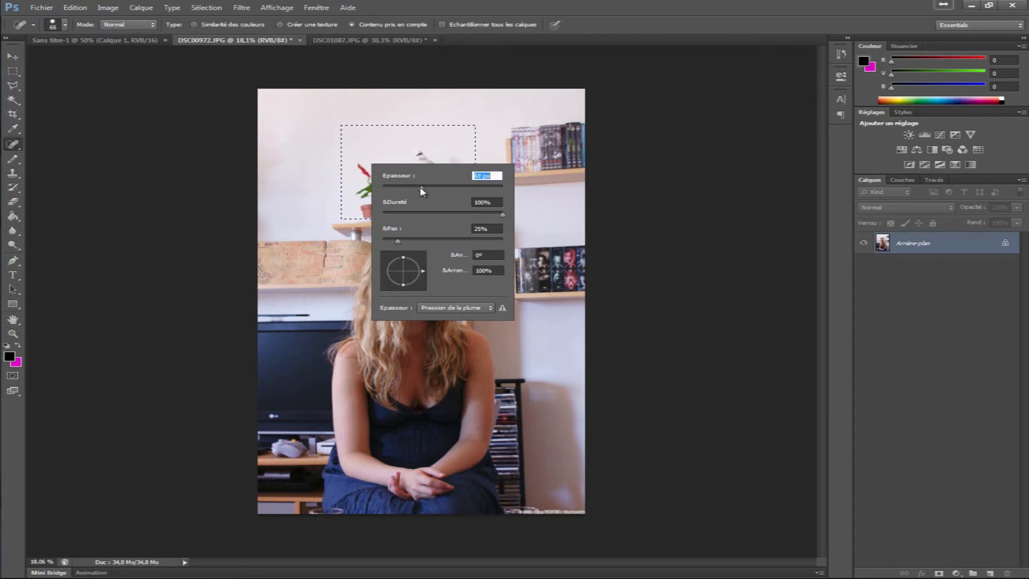
left_click_drag(438, 190, 449, 191)
right_click(360, 157)
left_click(355, 162)
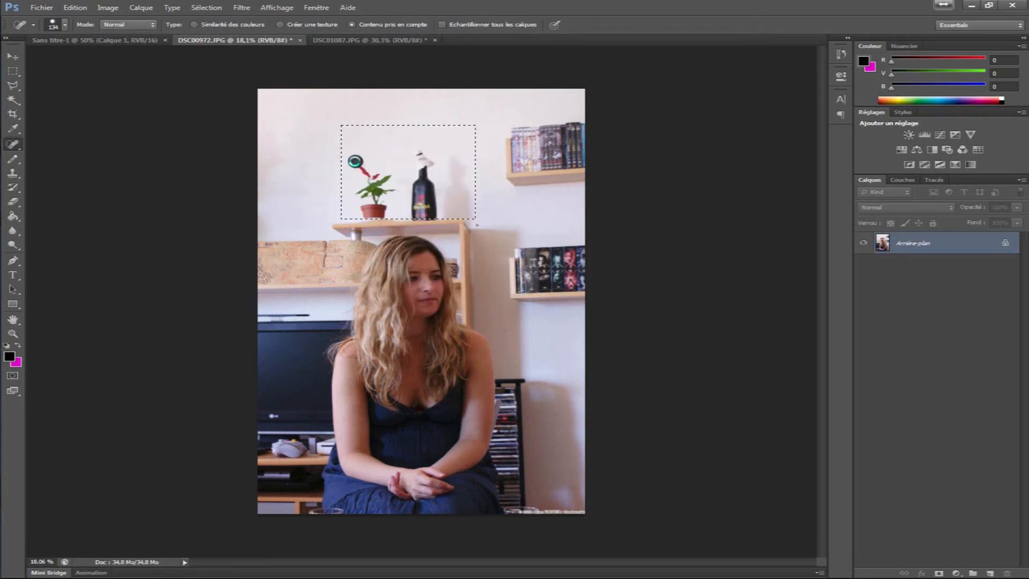
- Remove the plant, the bottle and their leftover traces inside the selection with content-aware spot healing
mouse_move(354, 162)
left_mouse_down()
mouse_move(377, 175)
mouse_move(366, 183)
mouse_move(390, 175)
mouse_move(355, 196)
mouse_move(396, 190)
mouse_move(367, 199)
mouse_move(368, 214)
mouse_move(433, 216)
mouse_move(420, 153)
mouse_move(434, 165)
mouse_move(418, 175)
mouse_move(419, 219)
mouse_move(422, 199)
mouse_move(430, 222)
mouse_move(447, 217)
mouse_move(455, 164)
mouse_move(466, 169)
mouse_move(456, 182)
mouse_move(461, 217)
mouse_move(452, 206)
mouse_move(467, 182)
left_mouse_up()
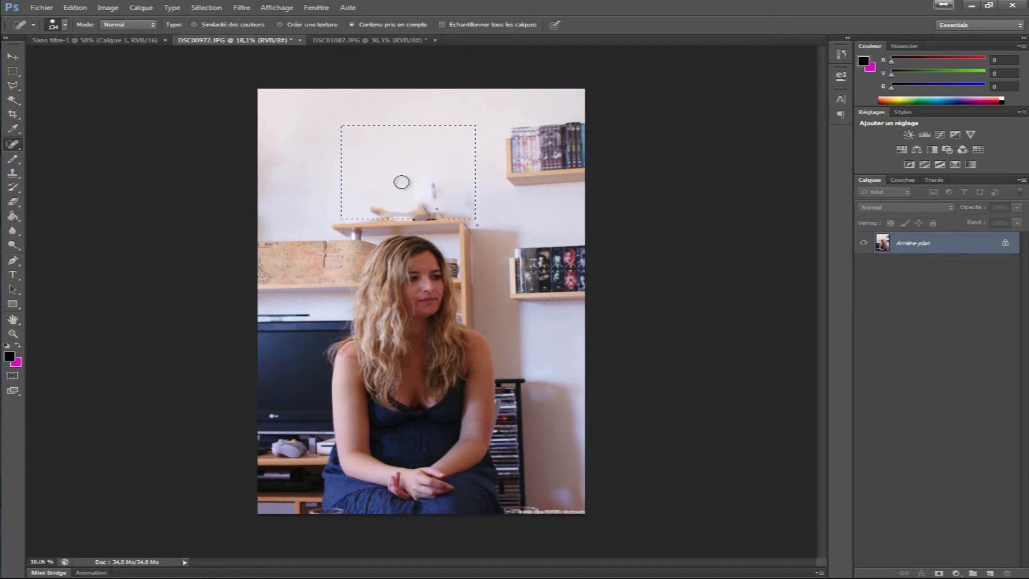
mouse_move(434, 183)
left_mouse_down()
mouse_move(423, 216)
mouse_move(472, 217)
mouse_move(372, 211)
mouse_move(384, 200)
mouse_move(382, 218)
left_mouse_up()
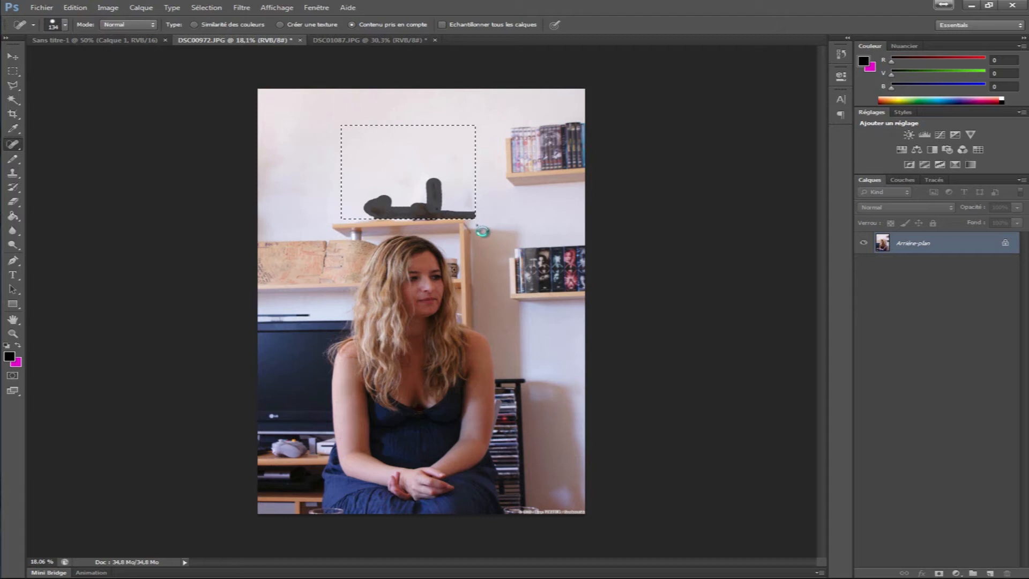
left_click_drag(482, 232, 448, 204)
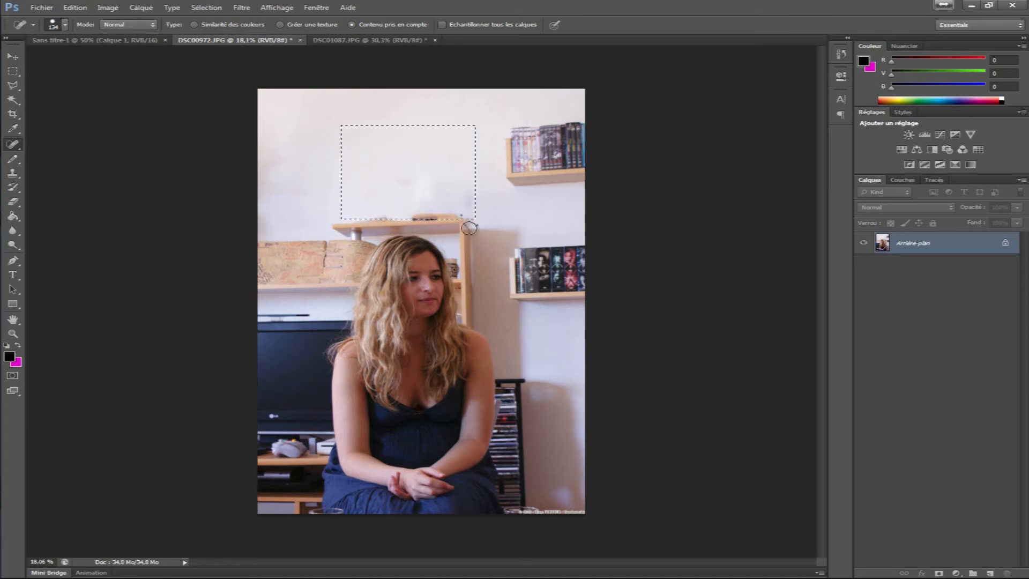
- Close DSC00972.JPG and bring up the portrait DSC01087.JPG
left_click(300, 40)
left_click(516, 222)
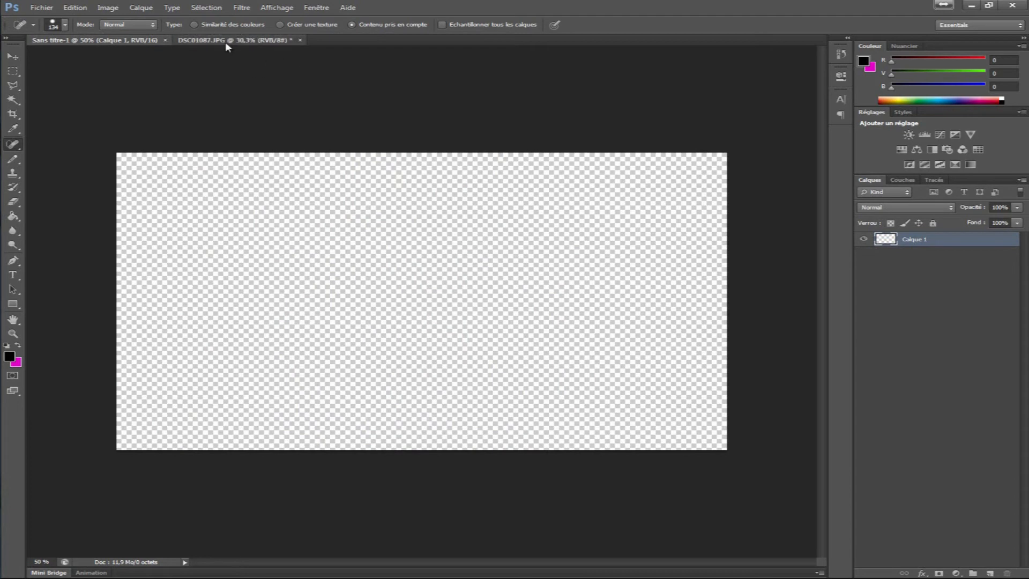
left_click(227, 42)
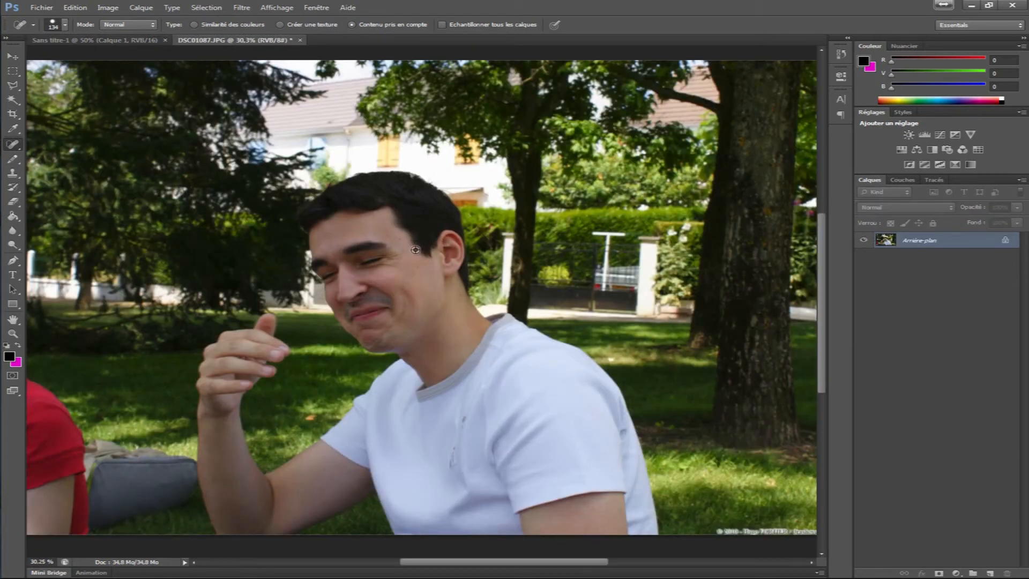
- Try to define a source point on the man's temple with the Spot Healing Brush
left_click(416, 247, "alt")
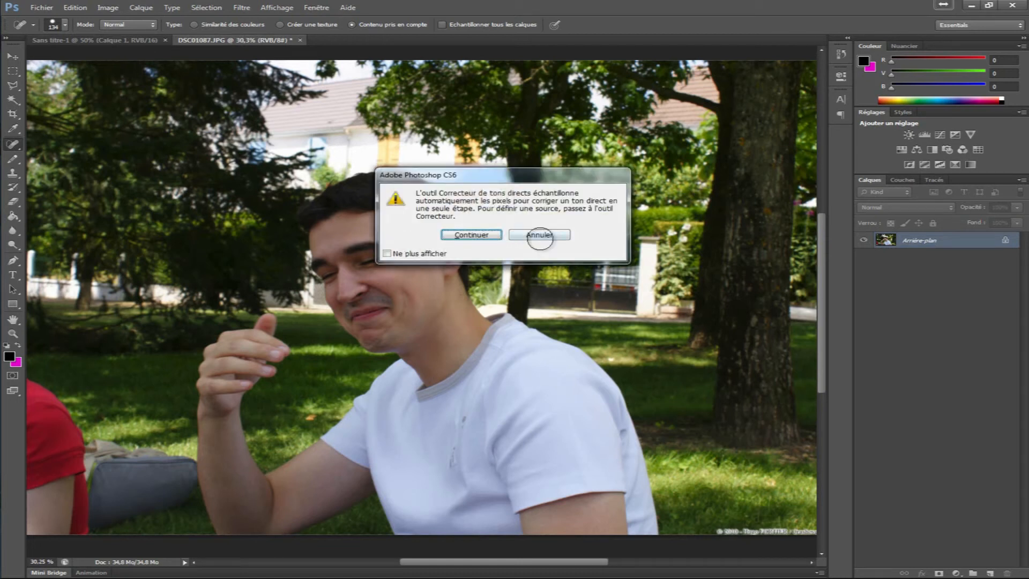
left_click(539, 236)
left_click_drag(419, 248, 418, 255)
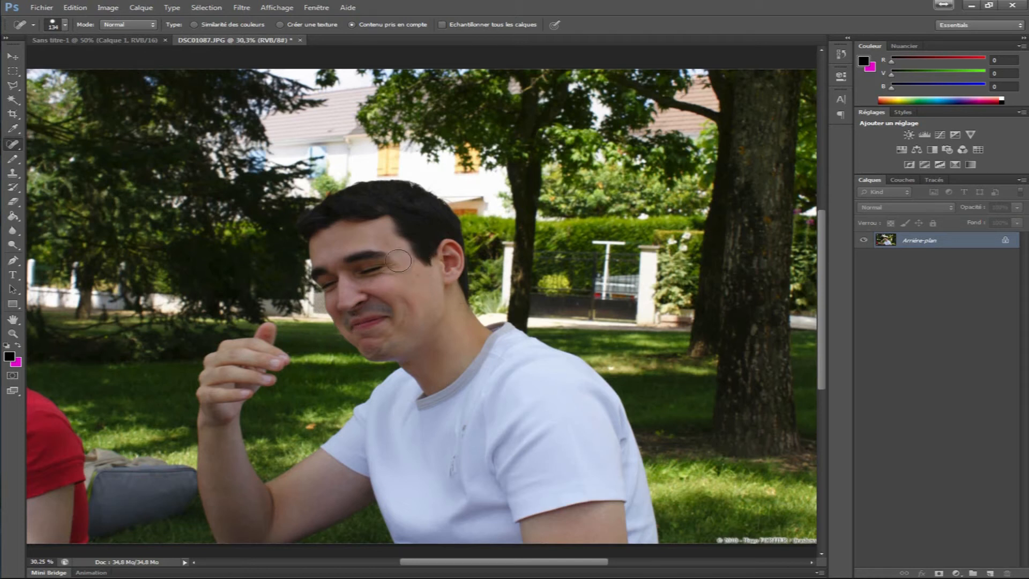
- Set the Spot Healing Brush size to 30 px for the small moles on the man's face
scroll(443, 289, "up", 1)
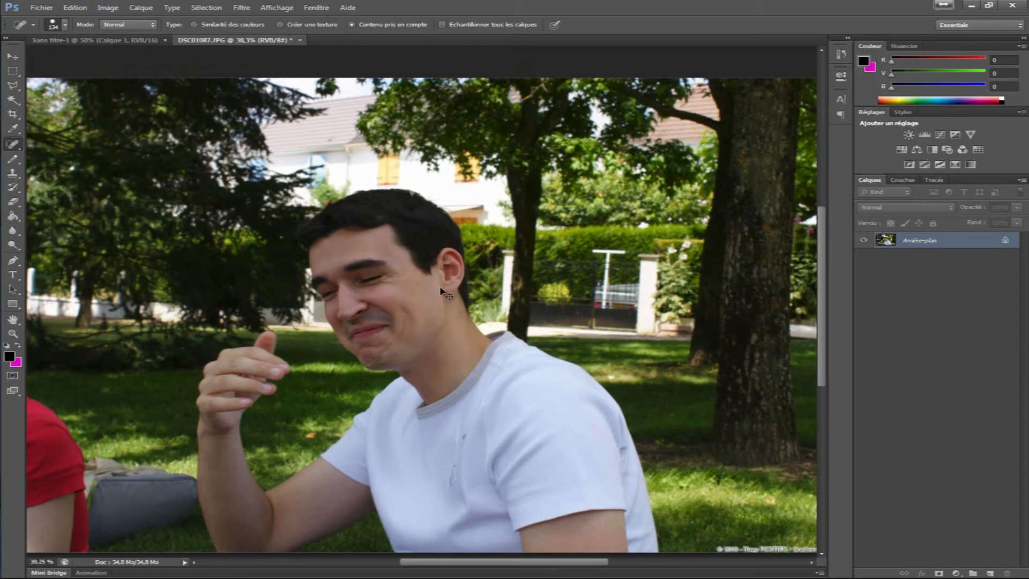
scroll(443, 292, "left", 1)
scroll(450, 289, "up", 4)
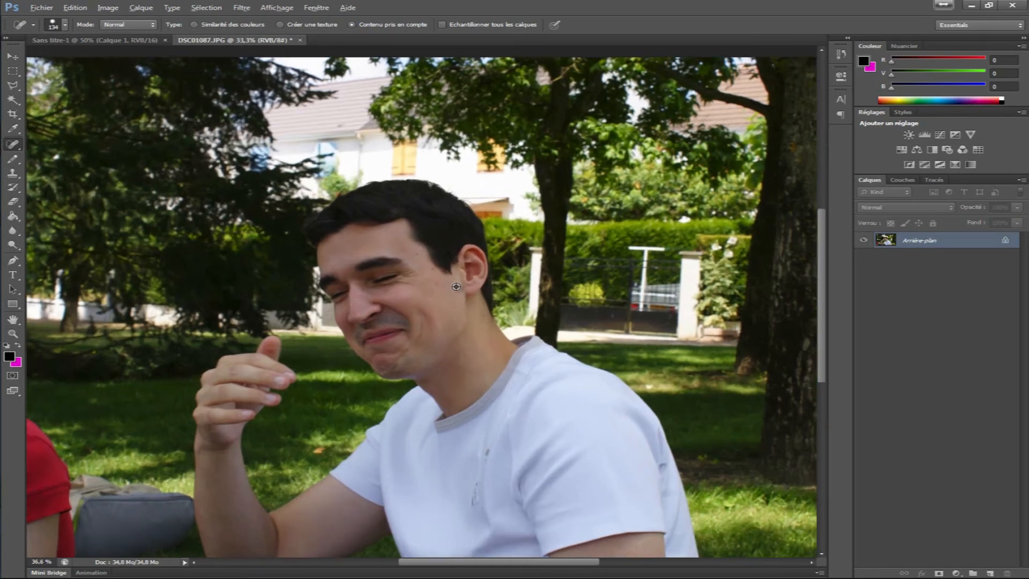
scroll(457, 286, "up", 6)
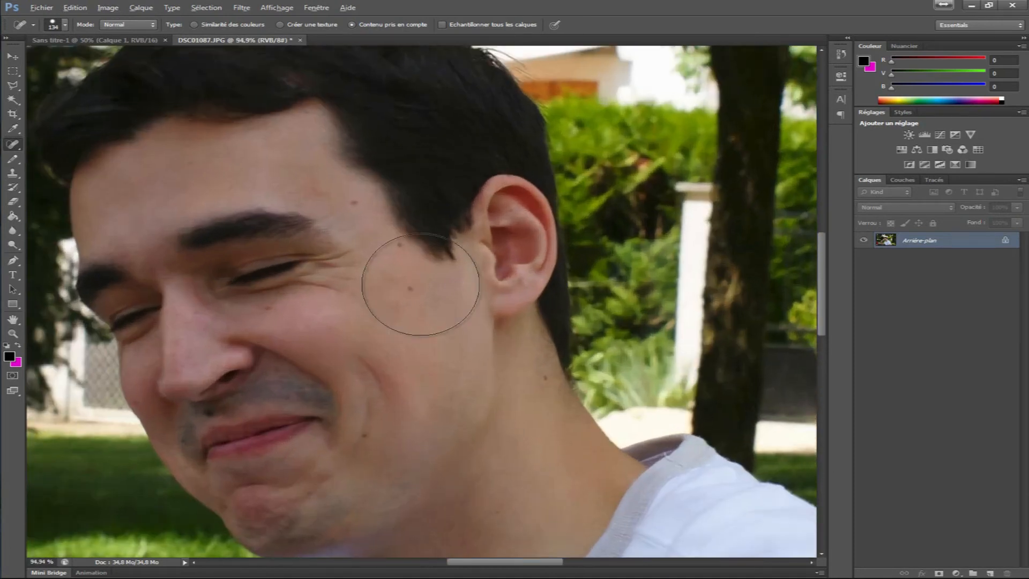
key("alt")
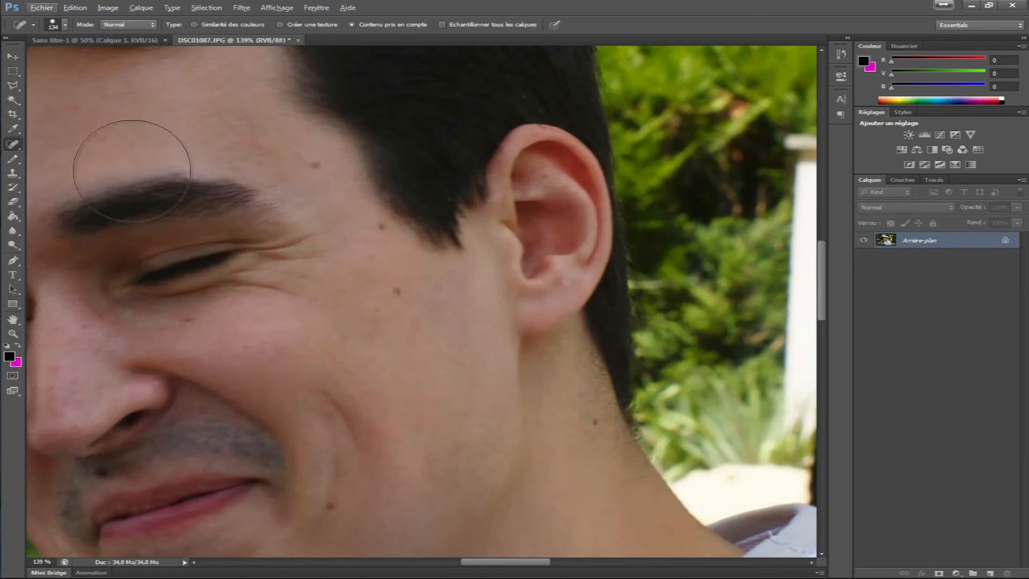
right_click(284, 192)
left_click_drag(369, 211, 315, 211)
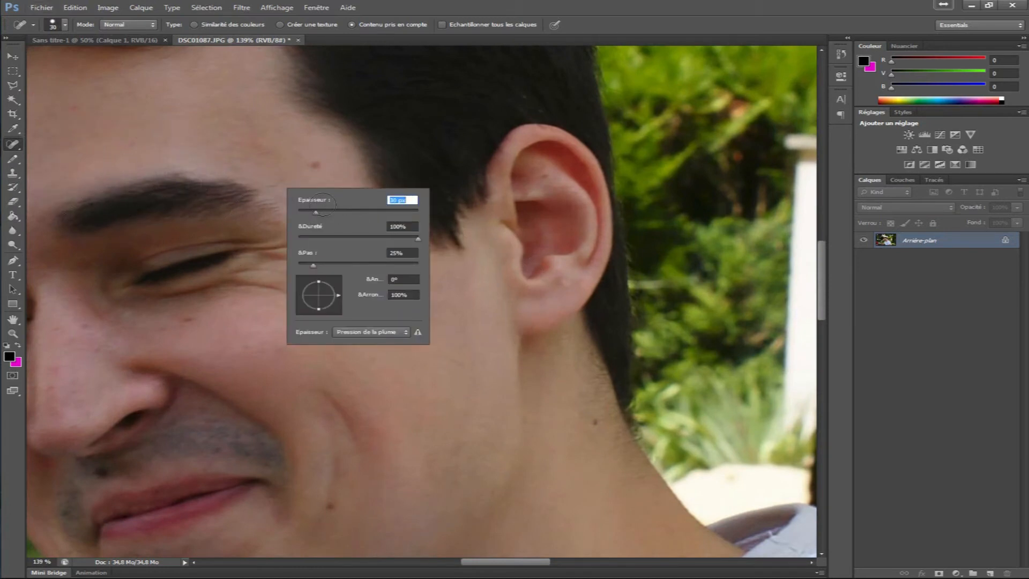
- Heal the moles and spots on the man's temple, cheek, nose and beside his mouth
left_click(316, 160)
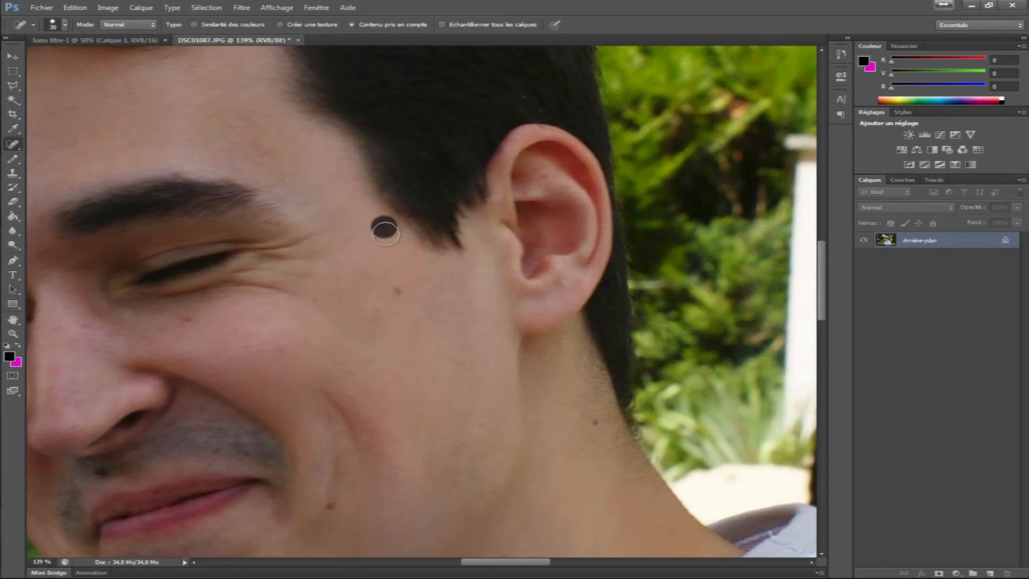
left_click(395, 292)
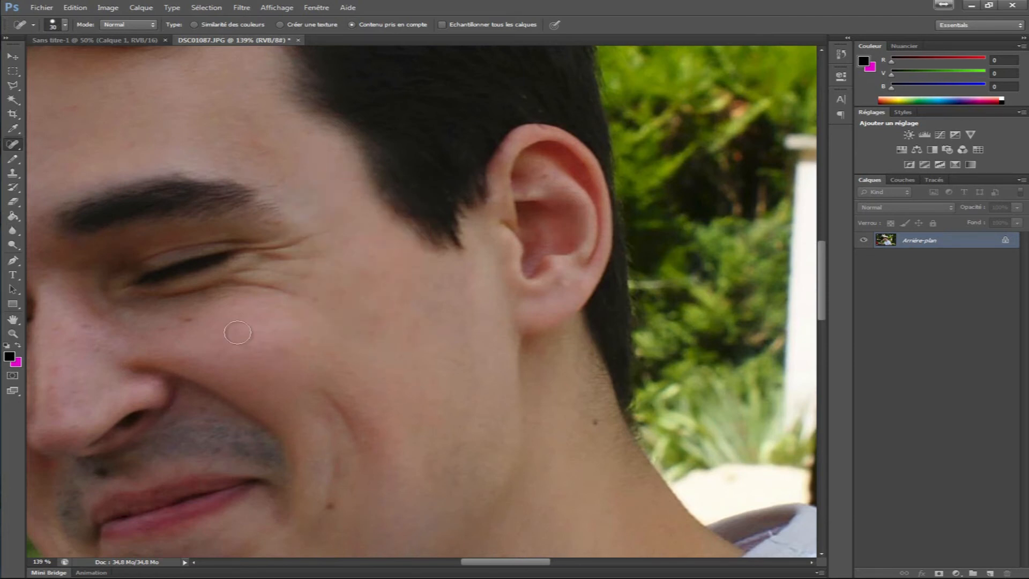
left_click(193, 322)
left_click(83, 326)
left_click(333, 505)
- Reduce the healing brush size to 18 px and retouch the spot at the outer edge of the far cheek
mouse_move(226, 353)
left_mouse_down()
mouse_move(455, 320)
mouse_move(399, 243)
left_mouse_up()
left_click(166, 350)
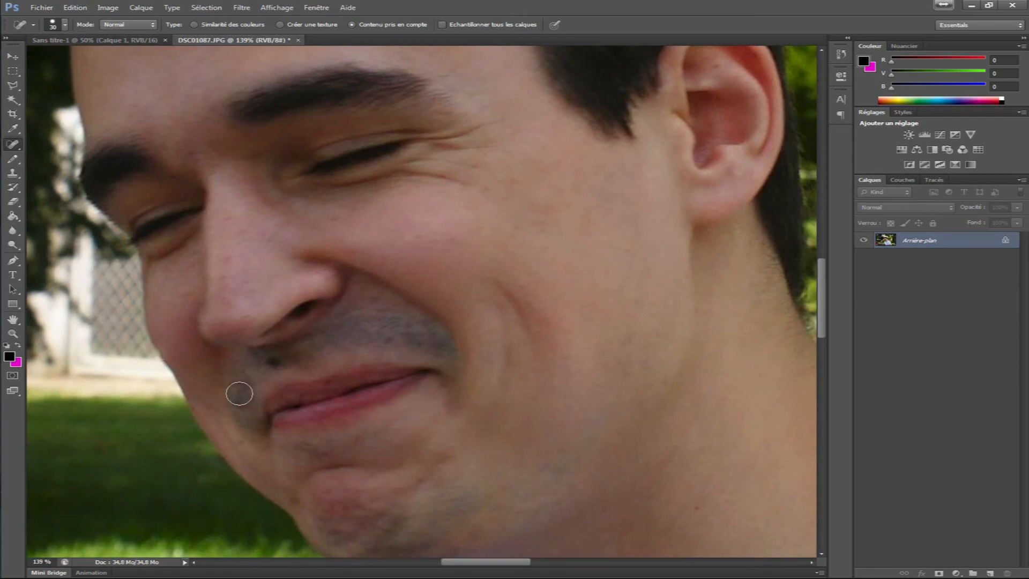
right_click(183, 349)
left_click_drag(217, 373, 210, 373)
left_click(168, 348)
- Smooth out the wrinkles at the outer corner of the man's eye with spot healing strokes
left_click_drag(430, 141, 496, 118)
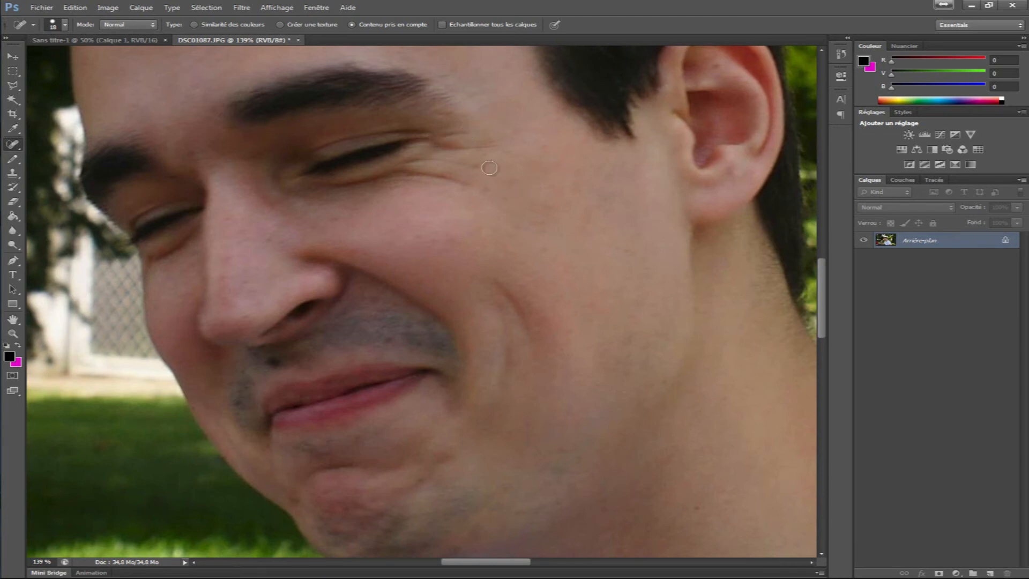
left_click_drag(440, 144, 506, 144)
mouse_move(427, 158)
left_mouse_down()
mouse_move(491, 160)
mouse_move(505, 175)
left_mouse_up()
left_click_drag(402, 175, 505, 193)
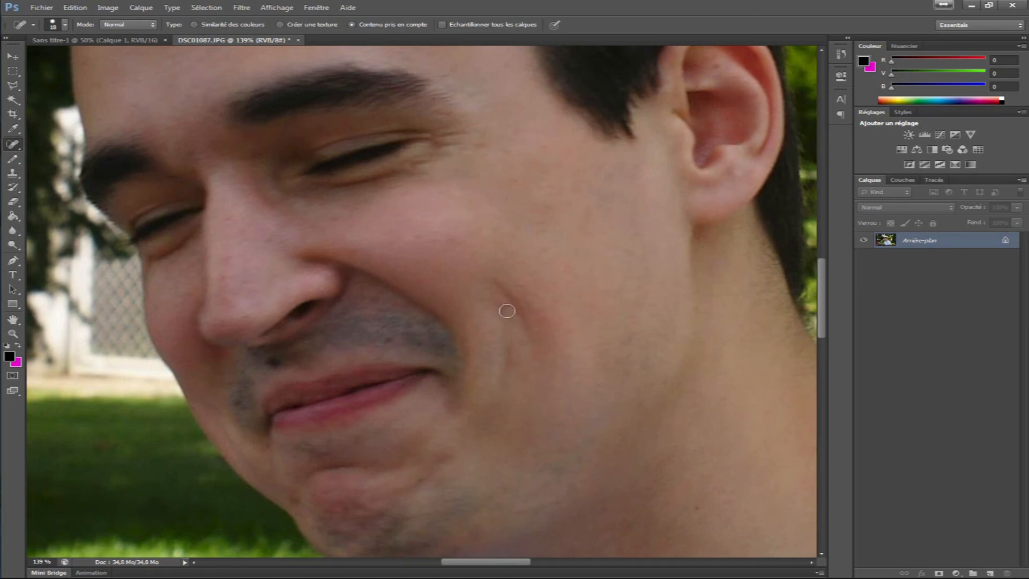
- Soften the smile lines on the man's cheek with spot healing strokes along the creases
mouse_move(492, 281)
left_mouse_down()
mouse_move(536, 342)
mouse_move(536, 378)
left_mouse_up()
left_click_drag(506, 345, 497, 400)
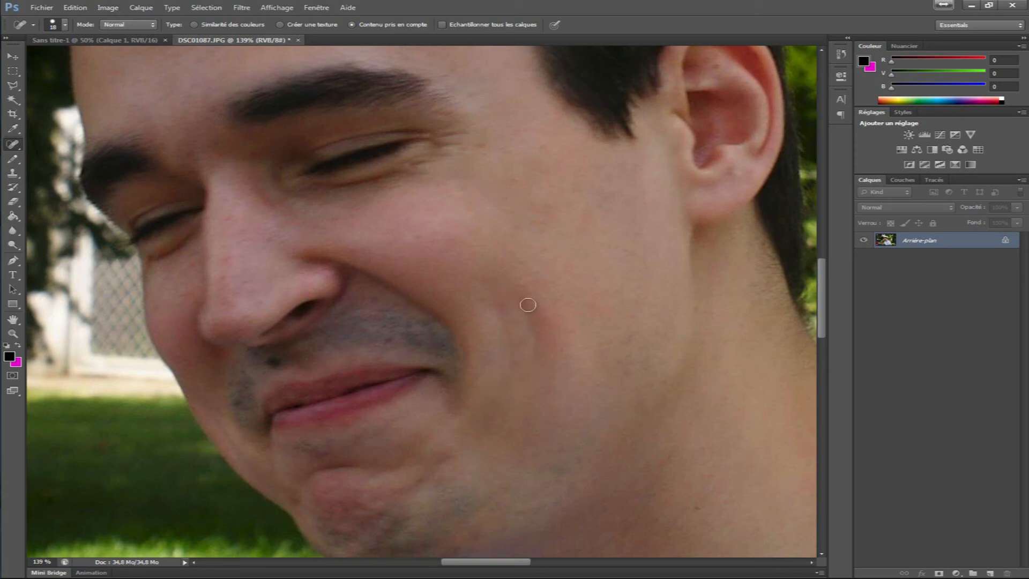
left_click_drag(530, 295, 538, 369)
left_click_drag(493, 282, 512, 374)
left_click_drag(507, 246, 507, 237)
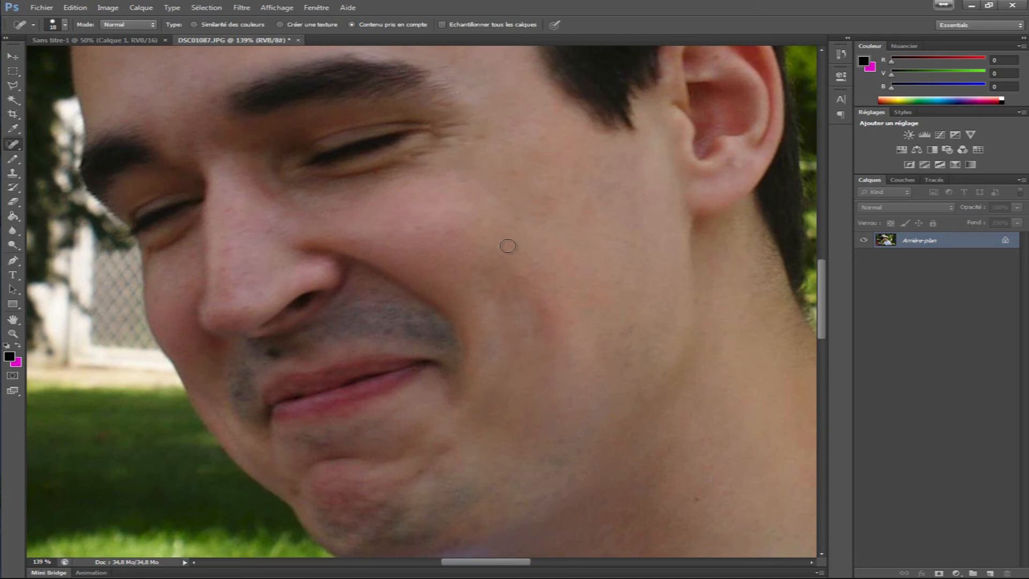
- Heal the remaining small blemishes on the forehead near the hairline and on the neck
scroll(508, 245, "down", 6)
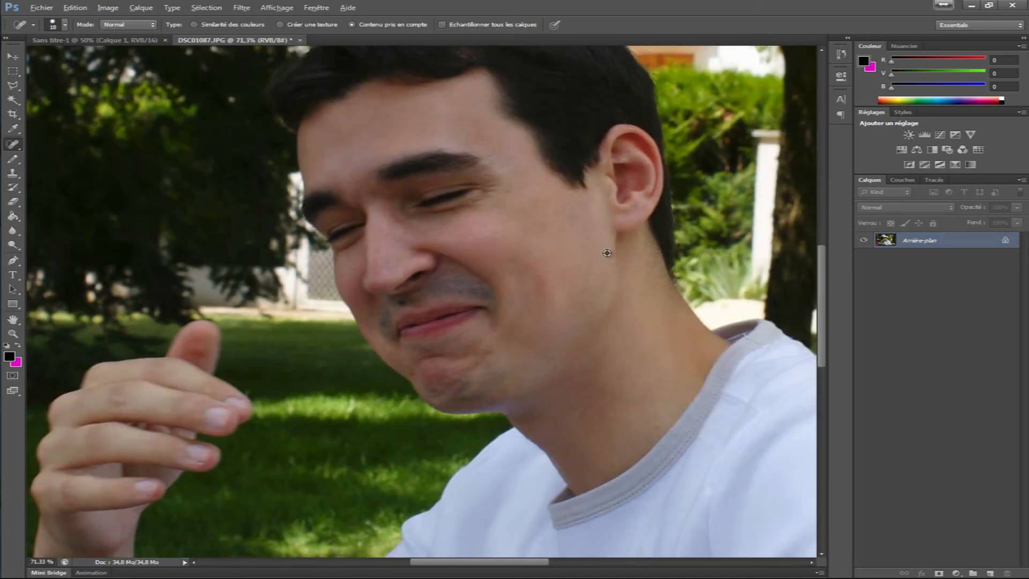
scroll(633, 252, "down", 2)
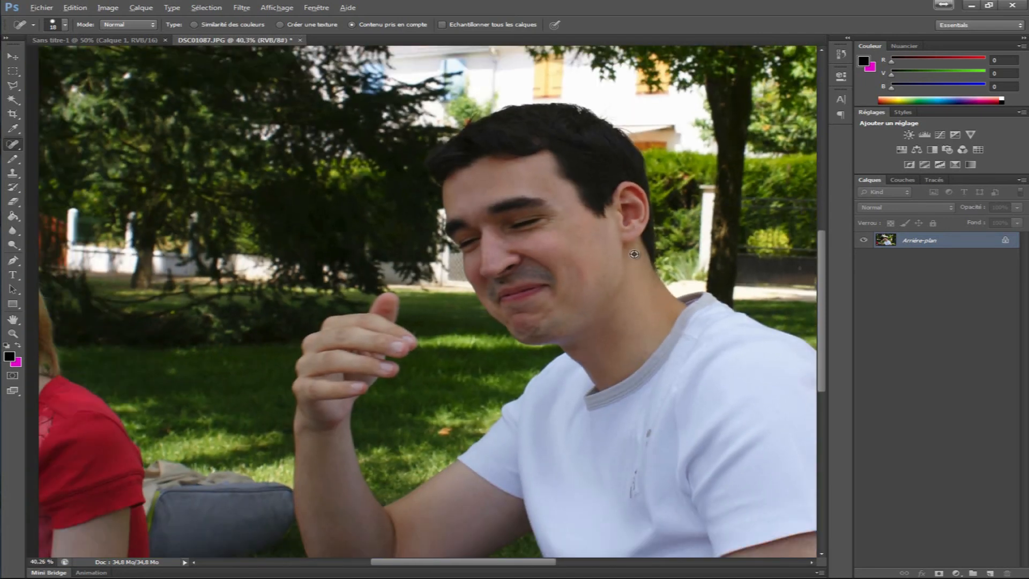
scroll(636, 255, "up", 7)
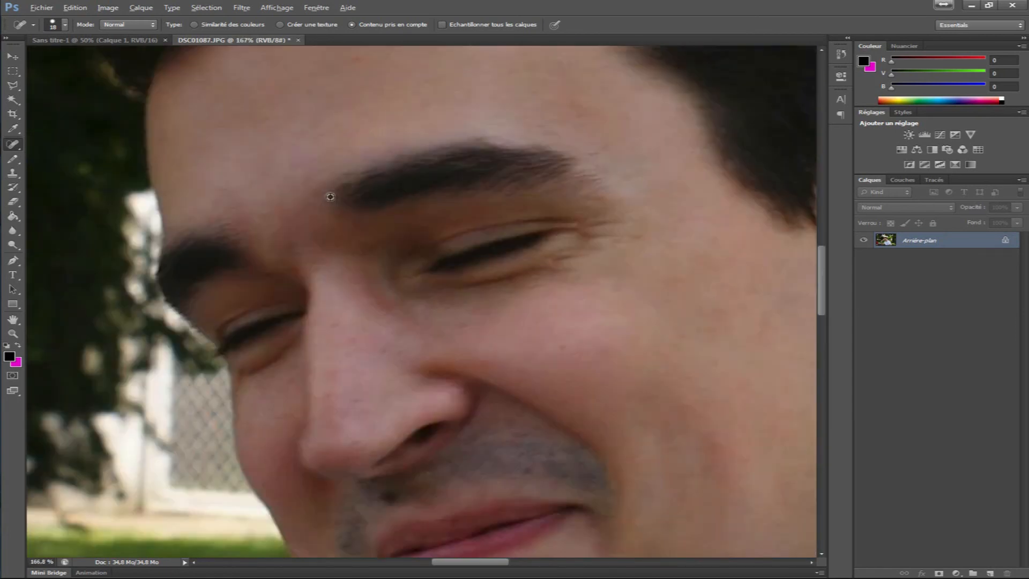
scroll(352, 226, "down", 3)
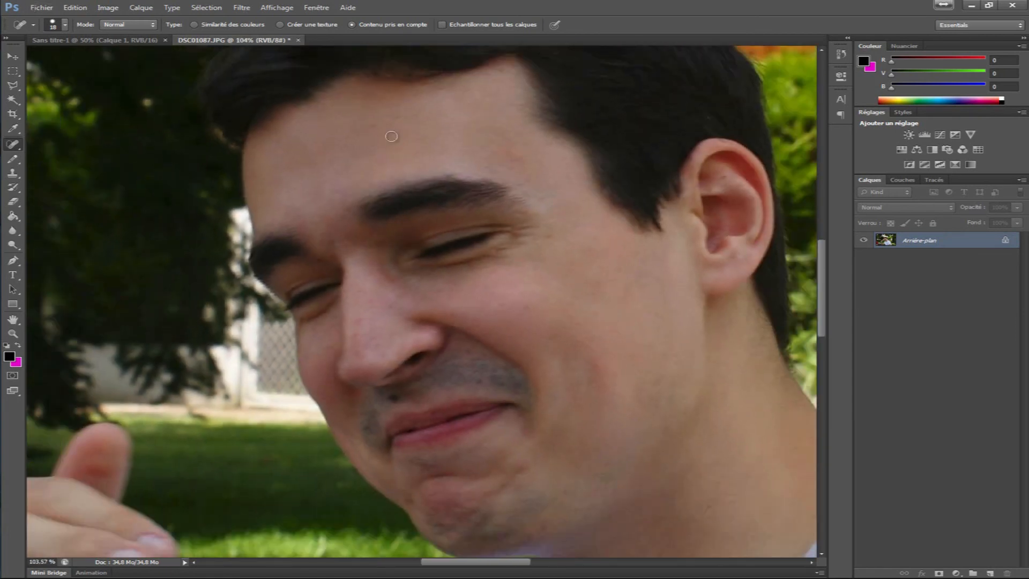
left_click(500, 70)
scroll(686, 312, "down", 5)
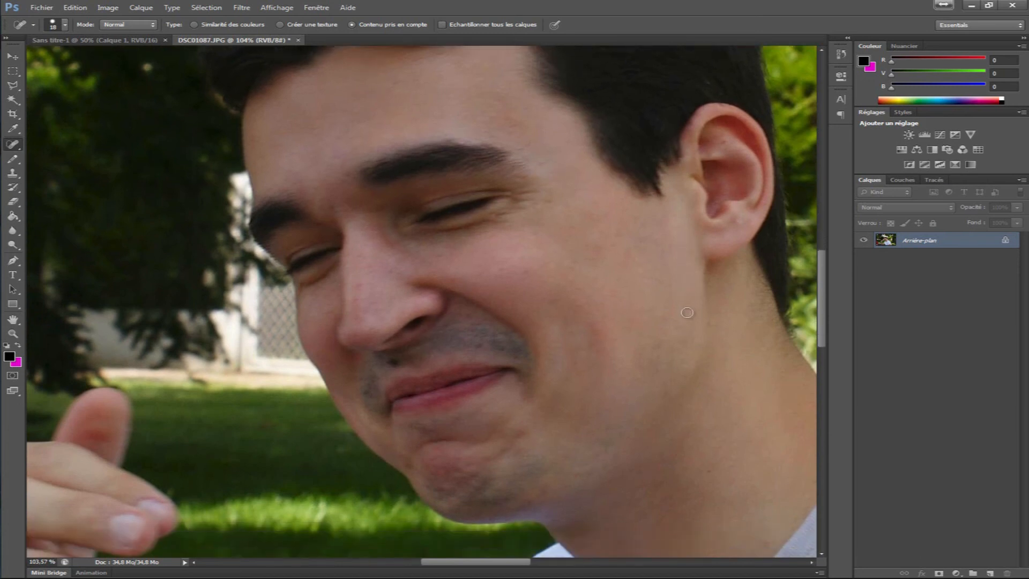
scroll(687, 312, "down", 1)
left_click(710, 339)
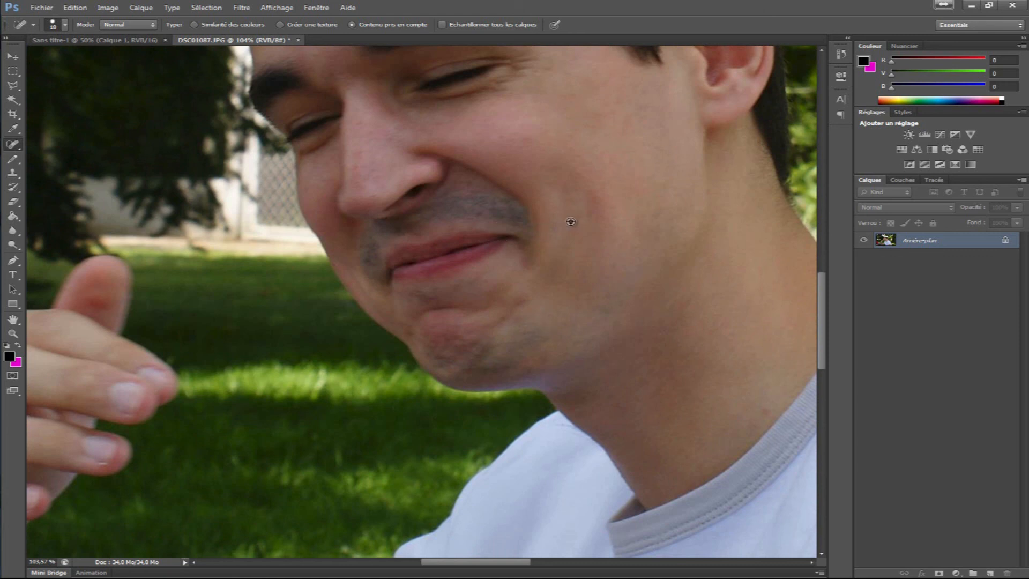
scroll(542, 220, "down", 6)
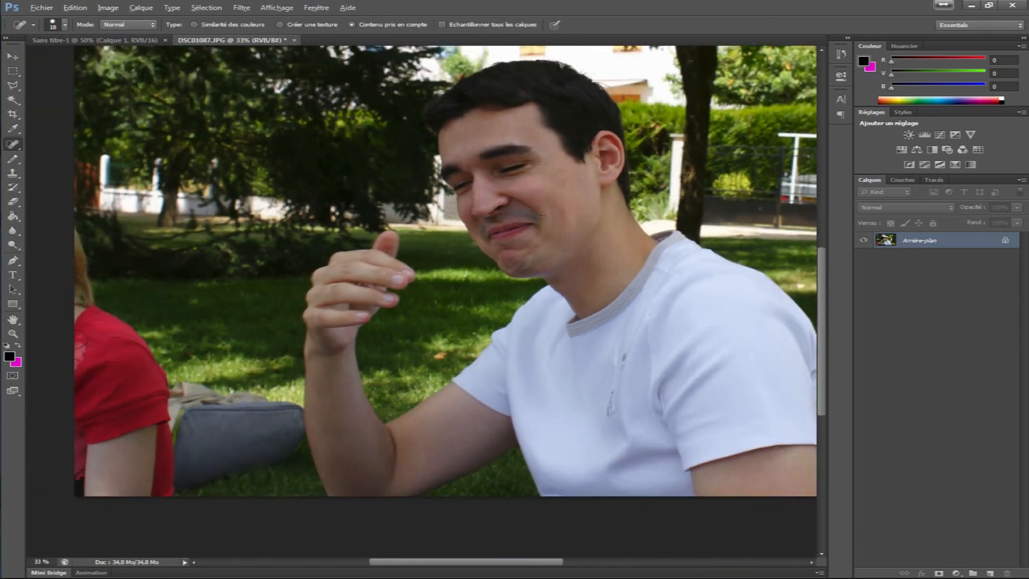
scroll(540, 215, "down", 2)
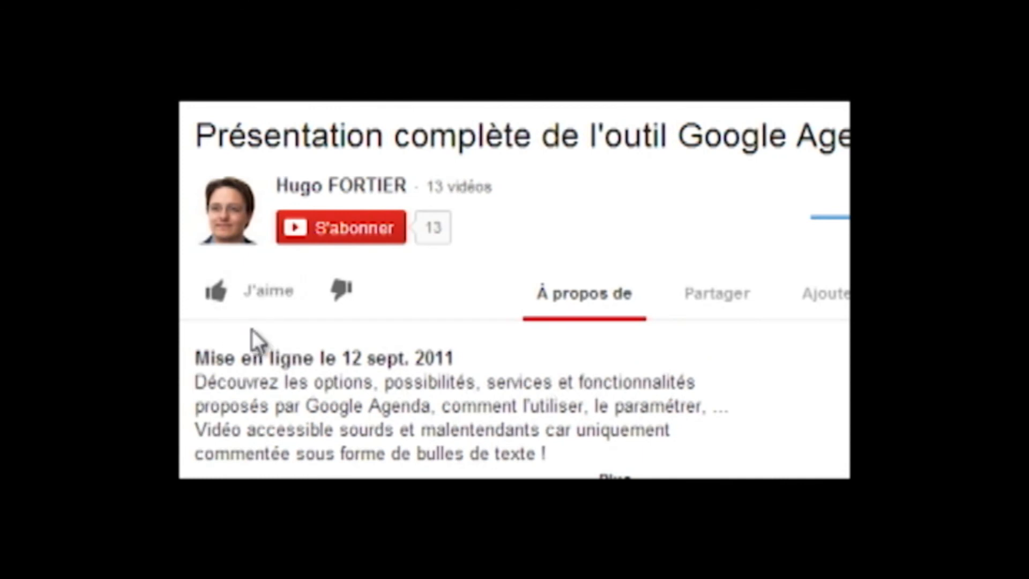
left_click(264, 294)
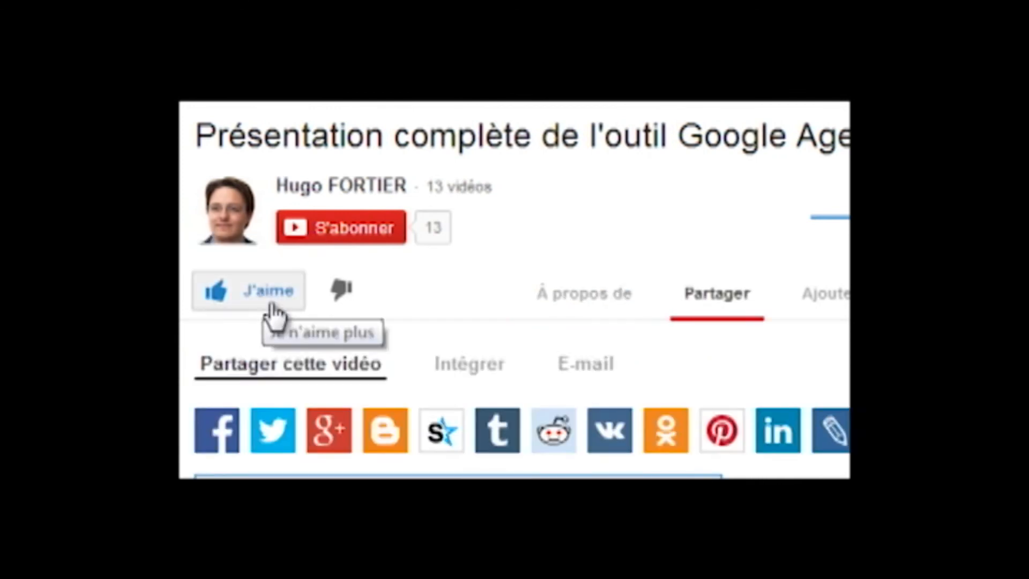